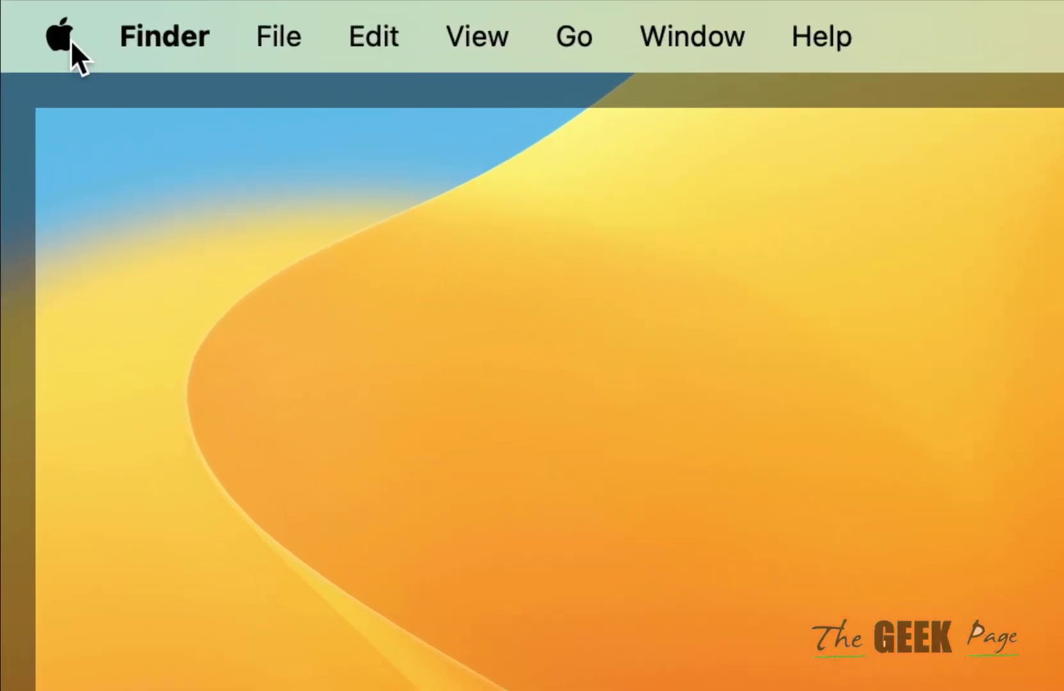
# - Force quit Messages from the Force Quit Applications window and confirm the alert
pyautogui.click(24, 13)
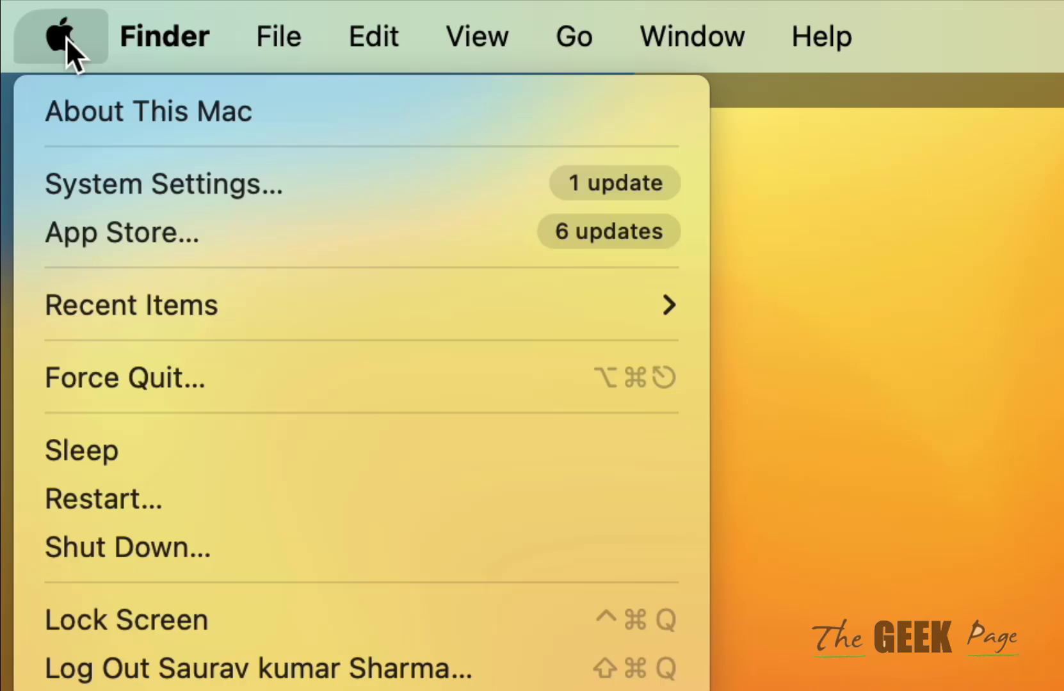
pyautogui.click(162, 375)
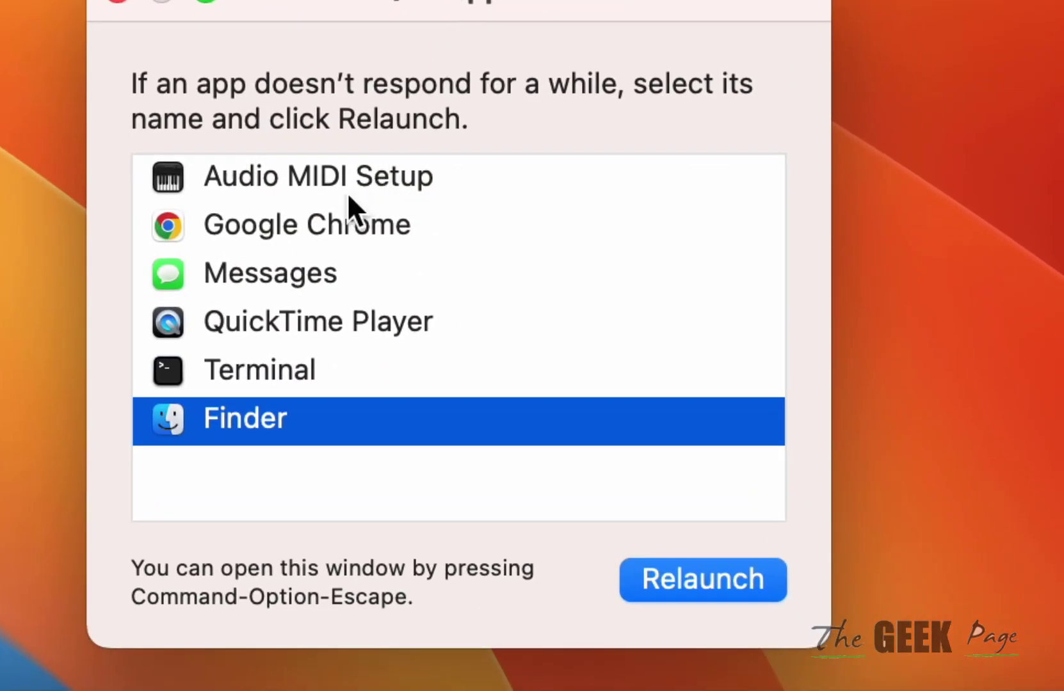
pyautogui.click(302, 221)
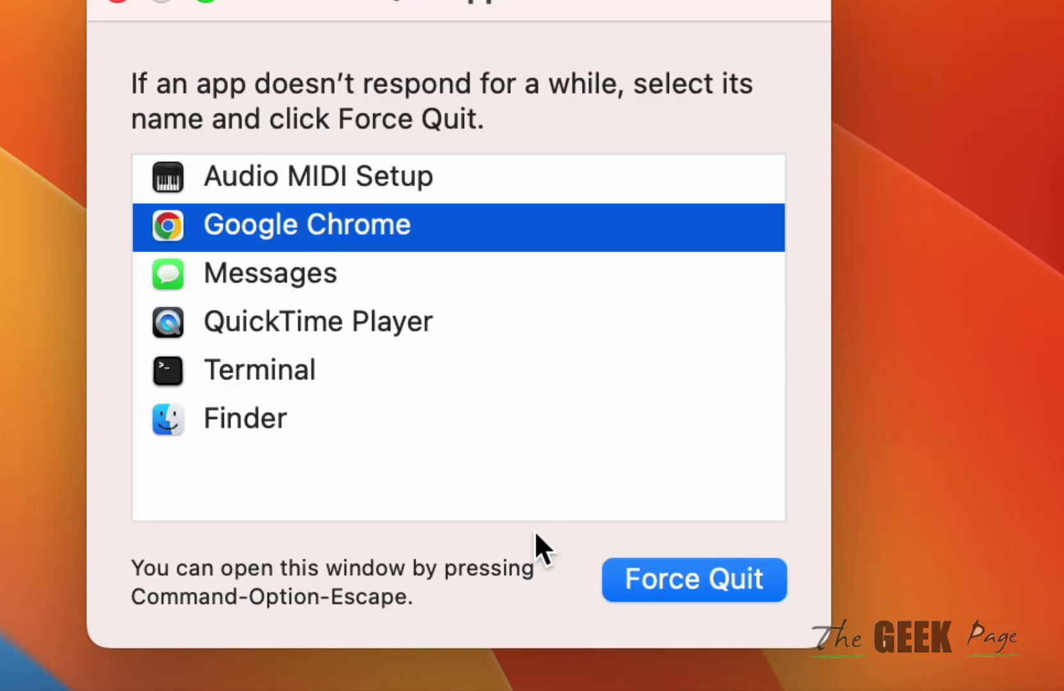
pyautogui.click(243, 268)
pyautogui.click(680, 596)
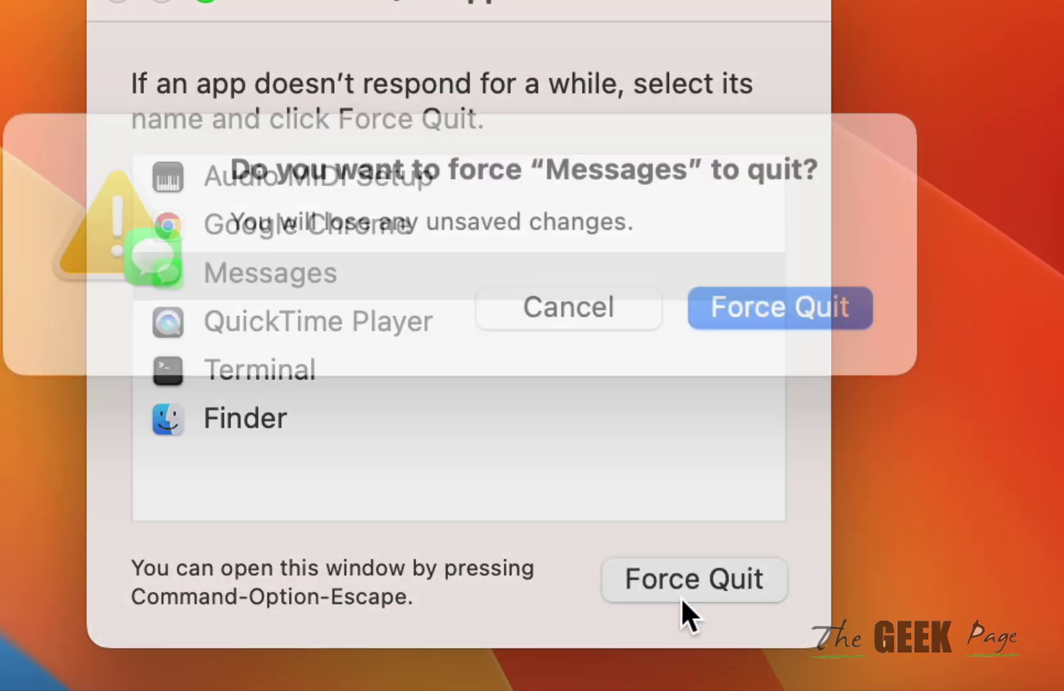
pyautogui.click(738, 361)
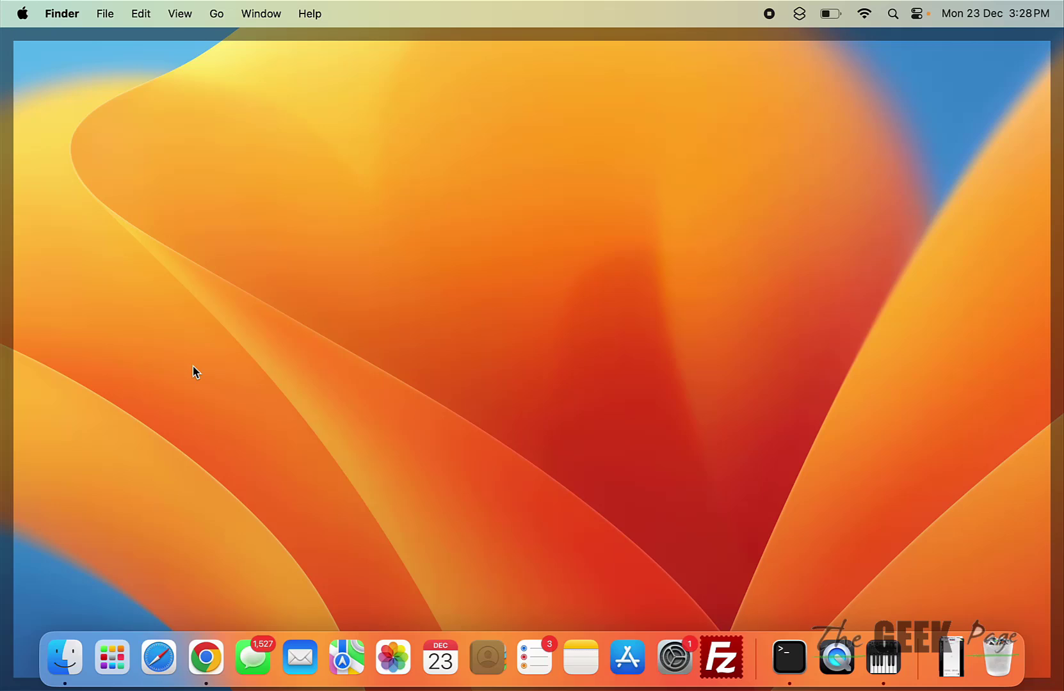
# - Search Launchpad for 'audi' and launch Audio MIDI Setup
pyautogui.click(112, 657)
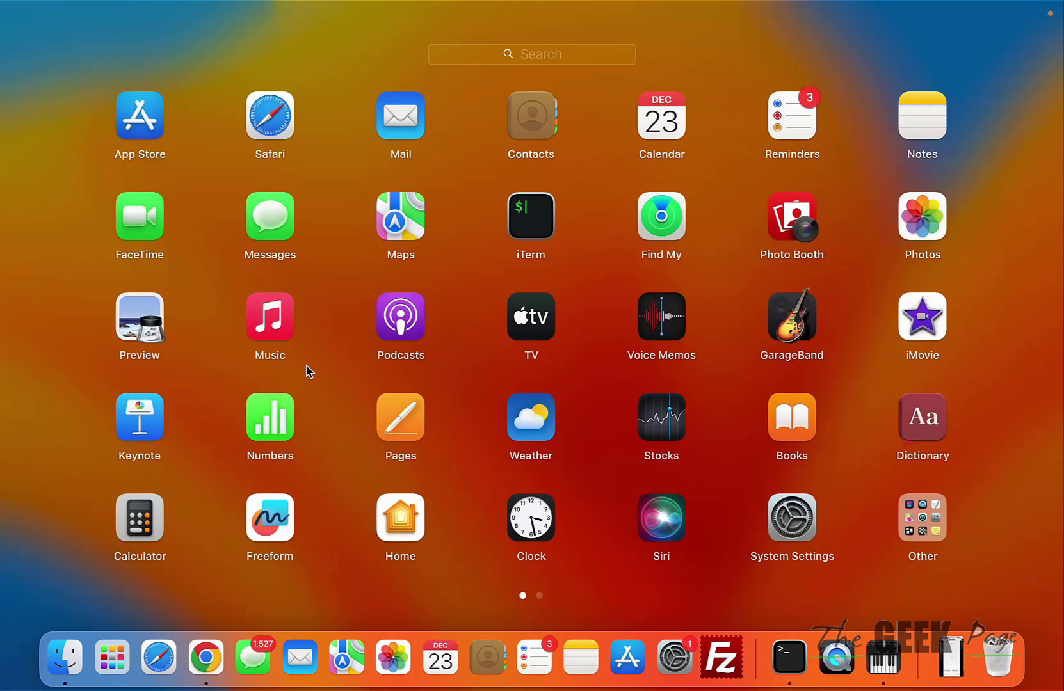
pyautogui.click(483, 60)
pyautogui.write('au')
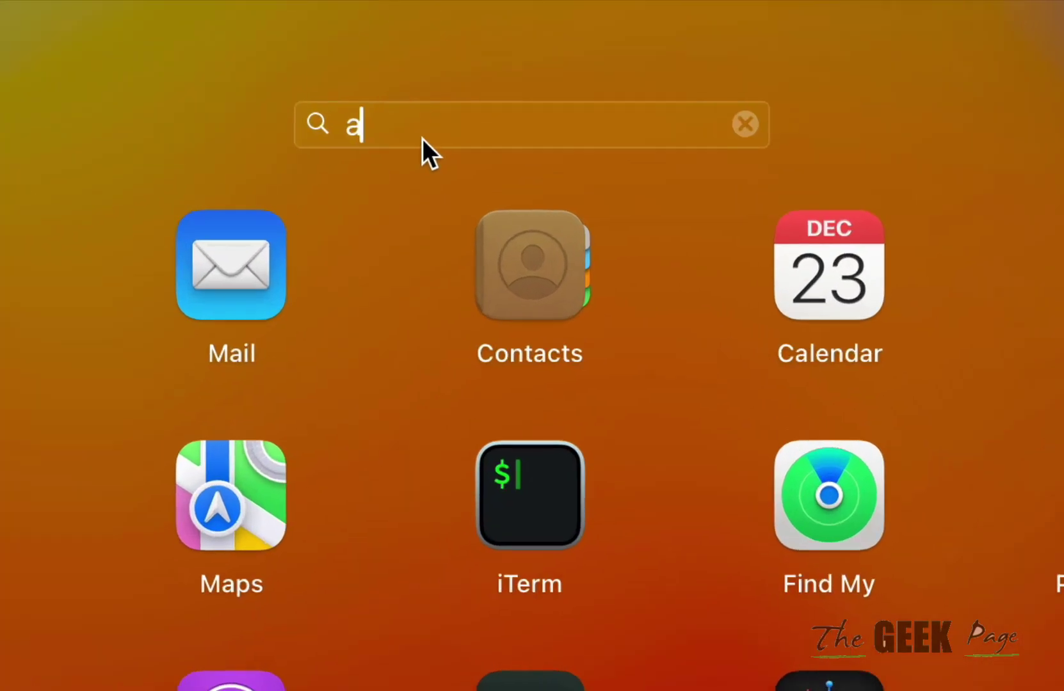
pyautogui.write('di')
pyautogui.press('Return')
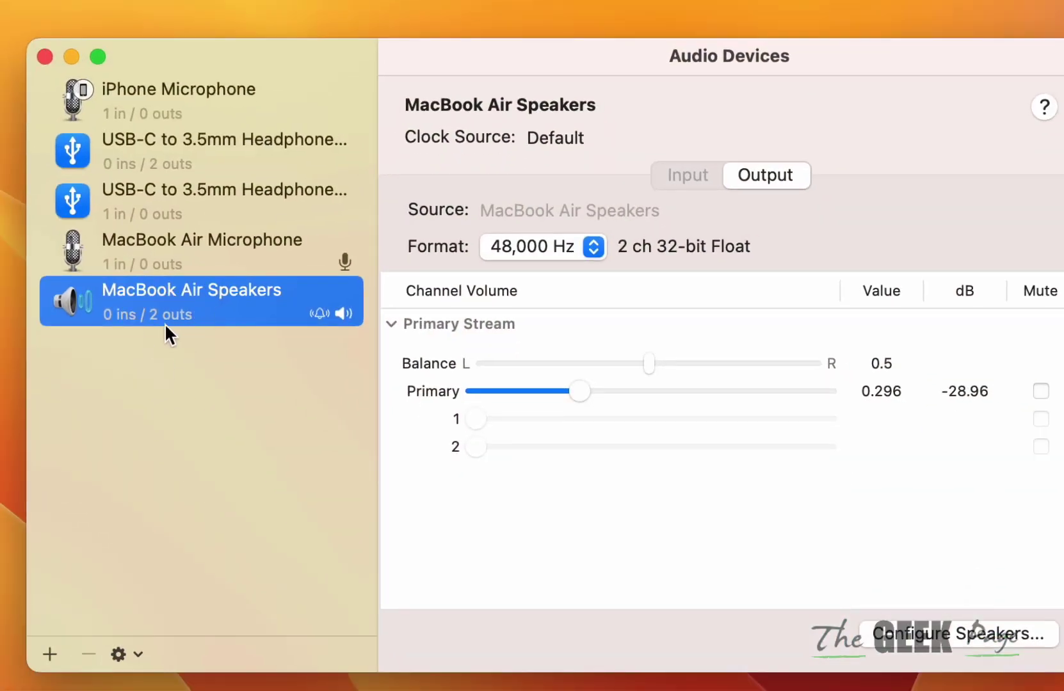
pyautogui.click(504, 247)
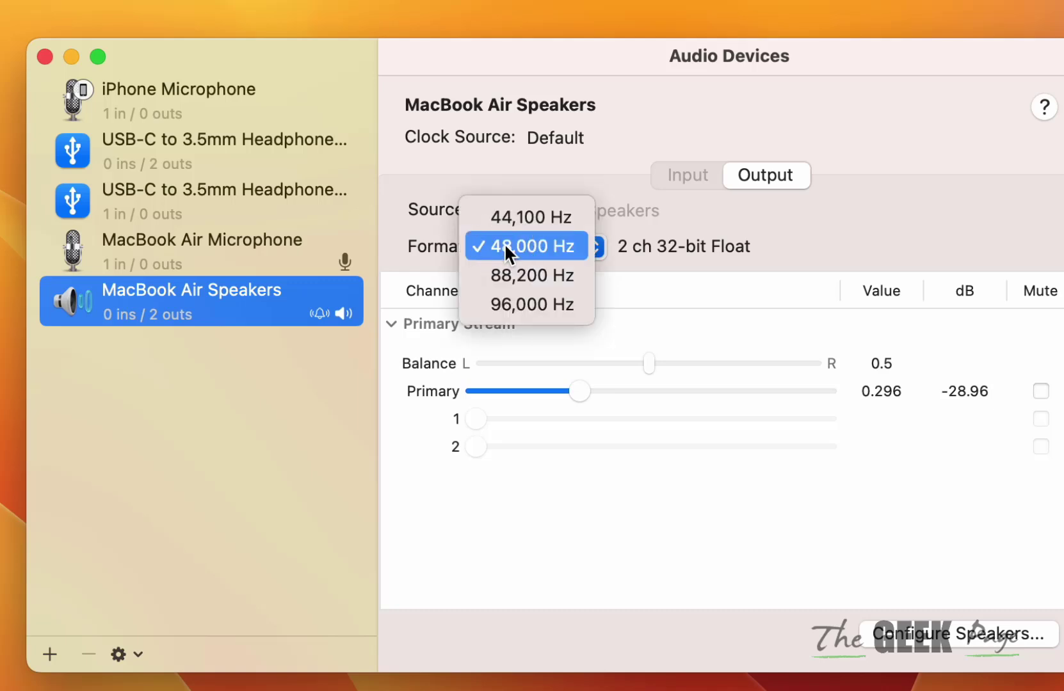
pyautogui.click(507, 220)
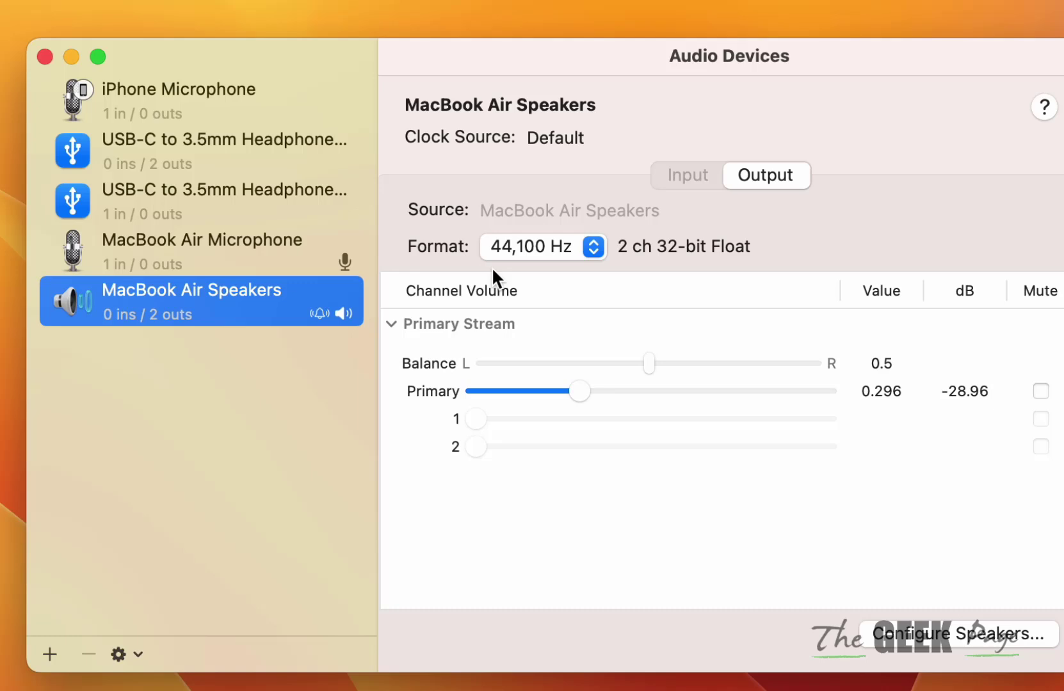
pyautogui.click(776, 169)
pyautogui.click(545, 246)
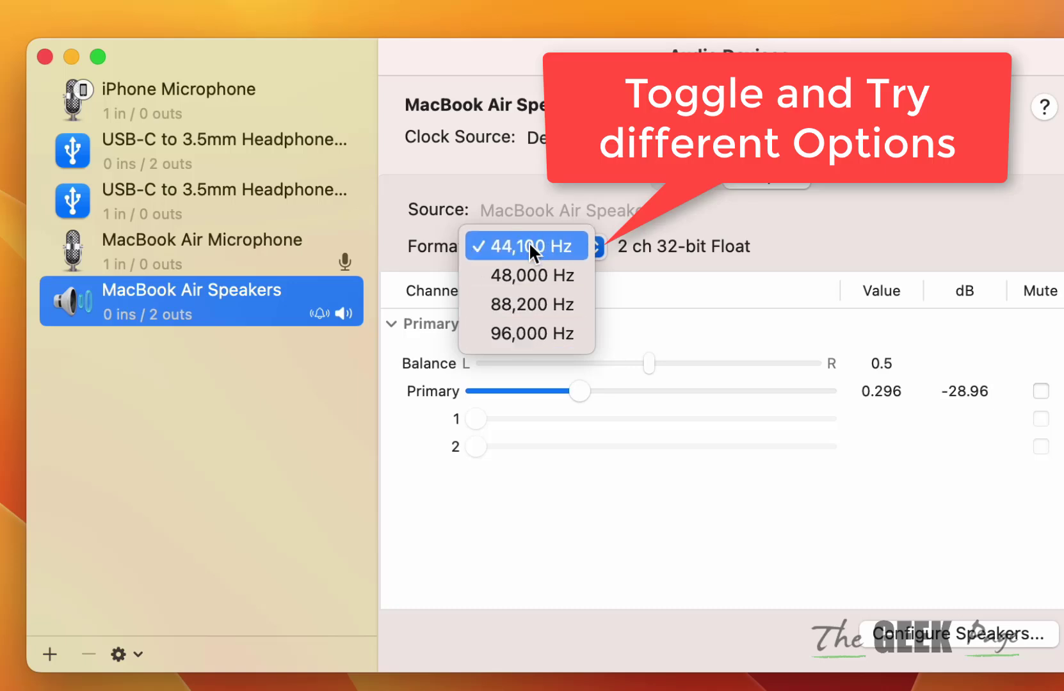
pyautogui.click(482, 276)
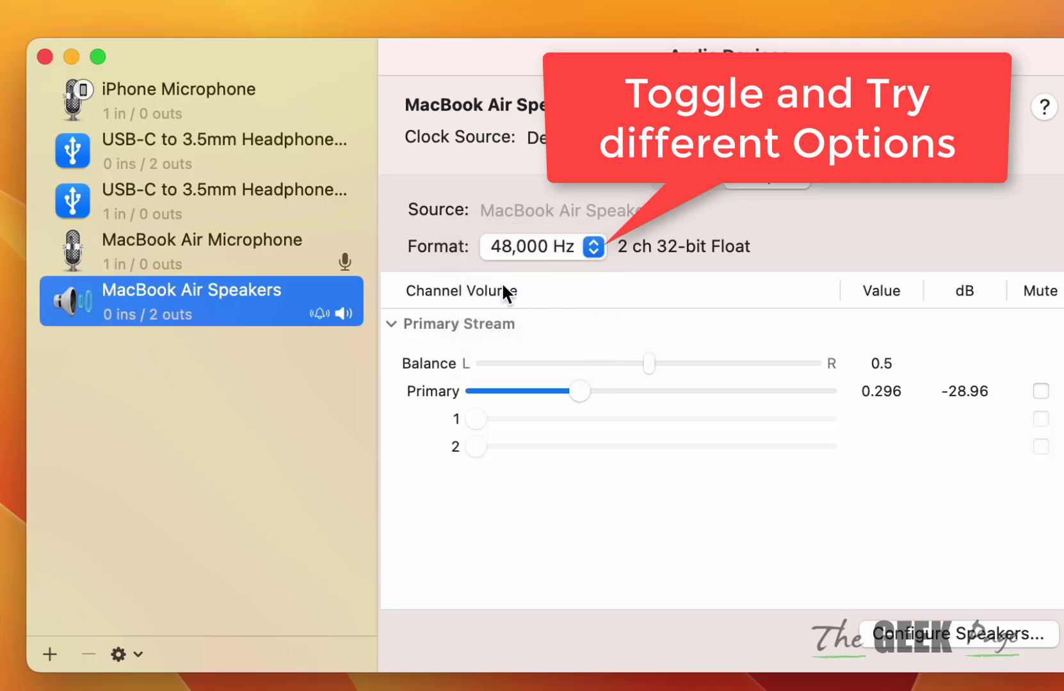
pyautogui.click(516, 249)
pyautogui.click(511, 224)
pyautogui.click(510, 253)
pyautogui.click(505, 274)
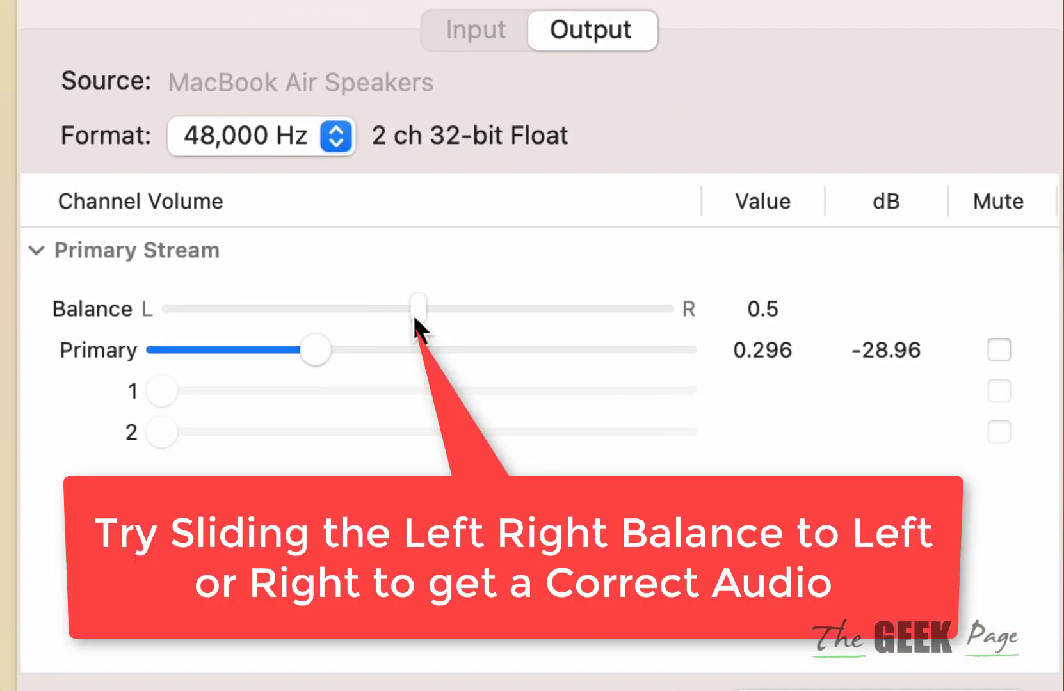
# - Move the MacBook Air Speakers balance left of centre, settling at about 0.324
pyautogui.moveTo(415, 316); pyautogui.dragTo(503, 368)
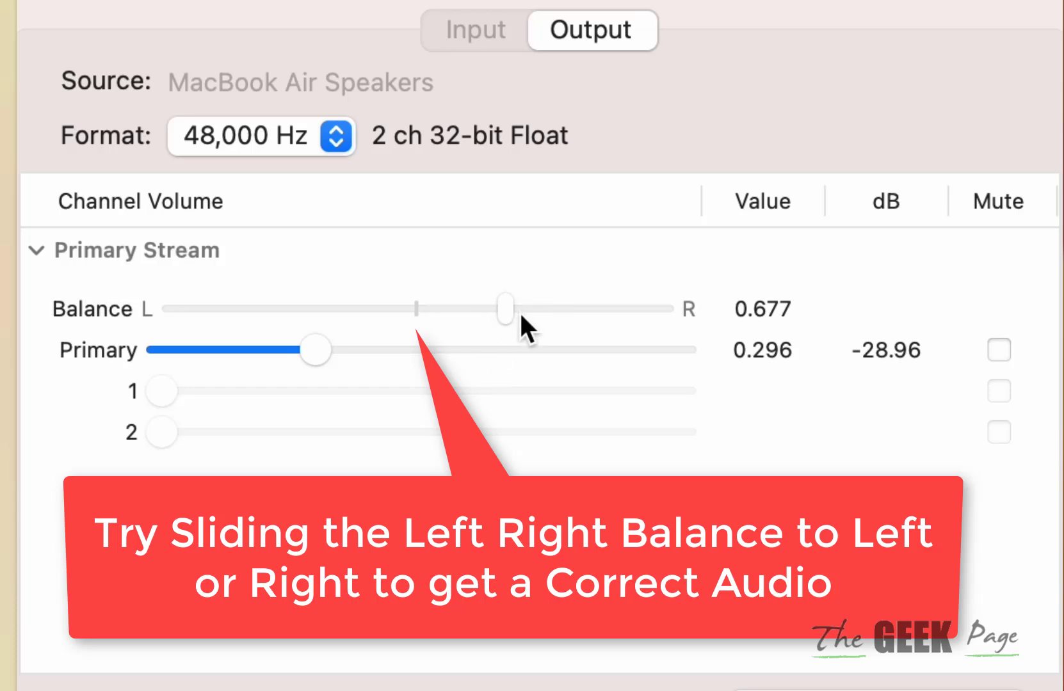
pyautogui.moveTo(513, 315); pyautogui.dragTo(349, 304)
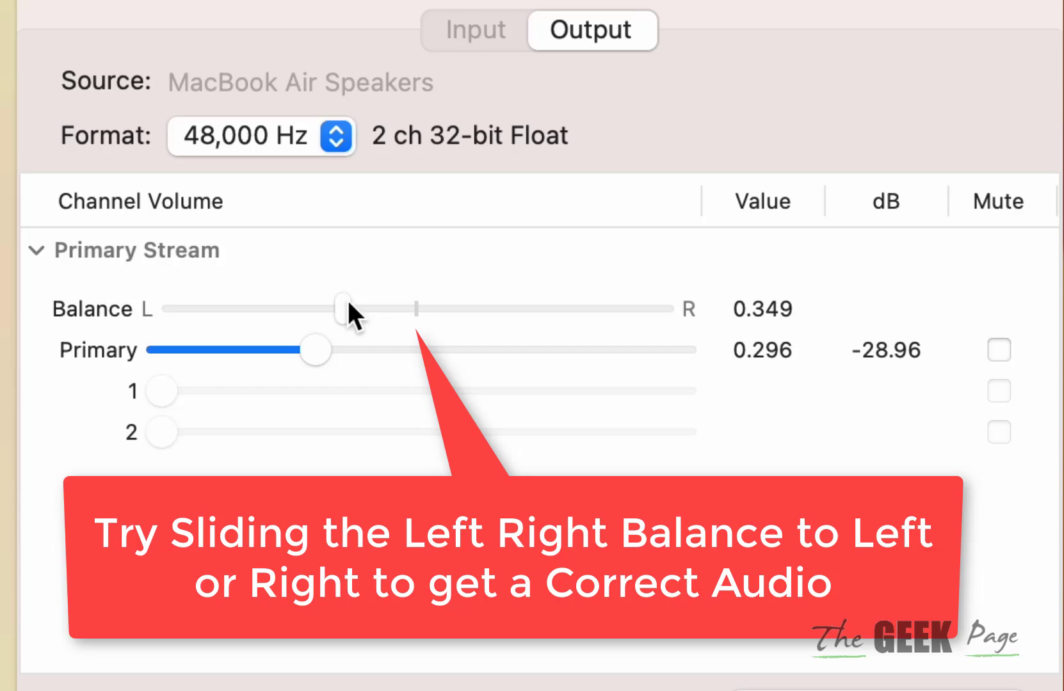
pyautogui.click(349, 314)
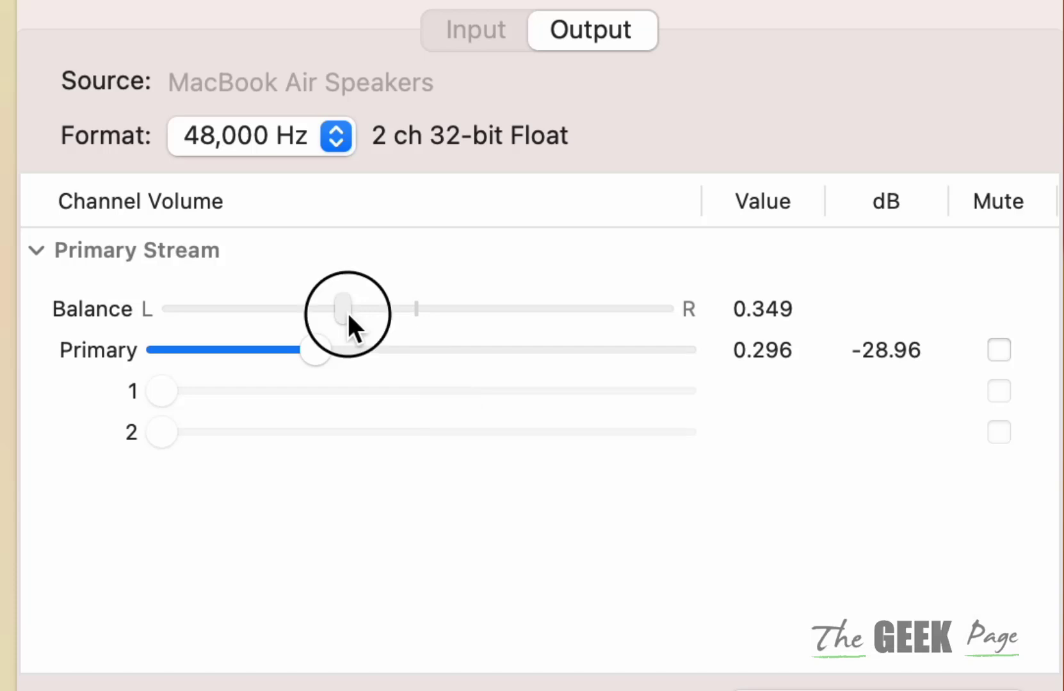
pyautogui.moveTo(347, 311); pyautogui.dragTo(319, 311)
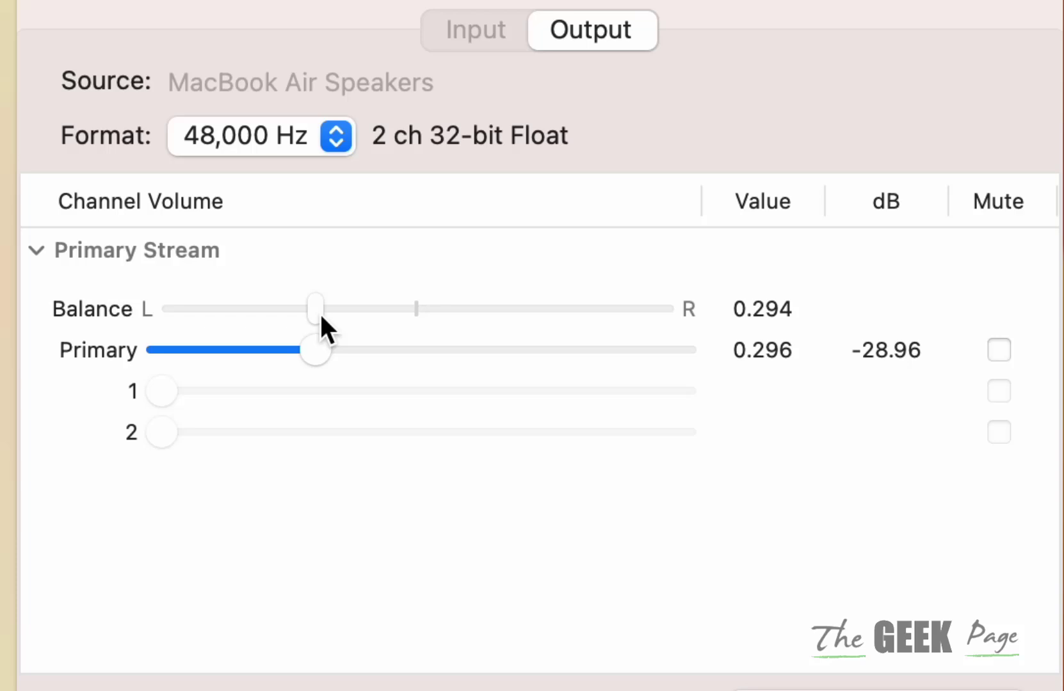
pyautogui.moveTo(319, 312)
pyautogui.mouseDown()
pyautogui.moveTo(292, 319)
pyautogui.moveTo(316, 325)
pyautogui.mouseUp()
pyautogui.moveTo(320, 310)
pyautogui.mouseDown()
pyautogui.moveTo(433, 330)
pyautogui.moveTo(368, 317)
pyautogui.moveTo(229, 321)
pyautogui.moveTo(339, 321)
pyautogui.mouseUp()
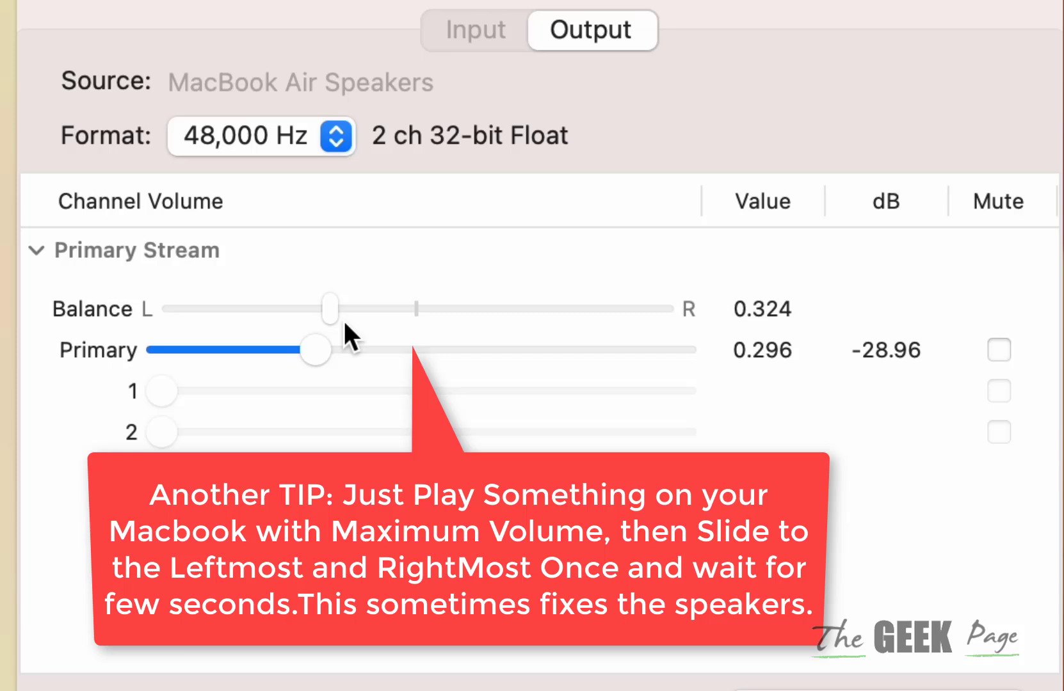
# - Sweep the speaker balance to full left (0.0), full right (1.0), then back to centre 0.5
pyautogui.moveTo(336, 313); pyautogui.dragTo(115, 330)
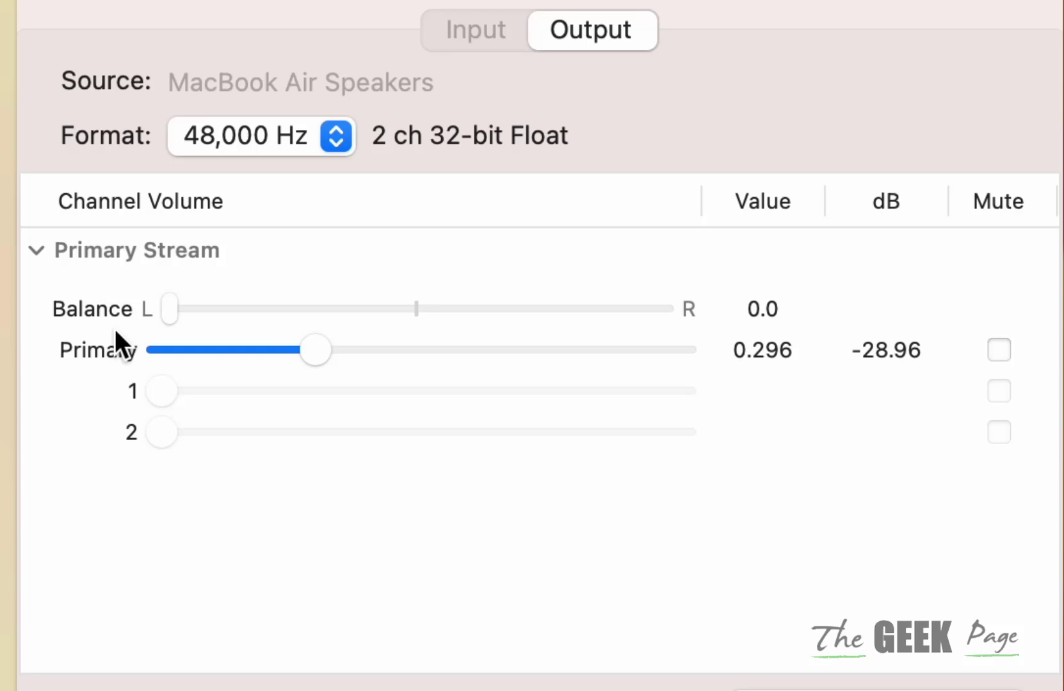
pyautogui.click(174, 315)
pyautogui.moveTo(174, 315); pyautogui.dragTo(806, 450)
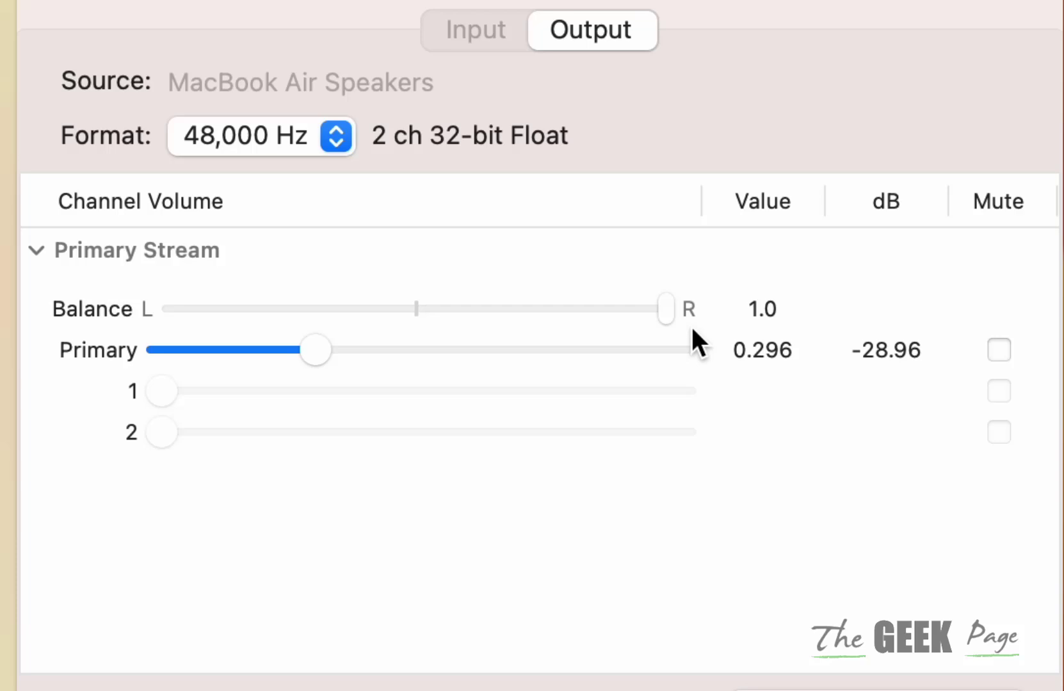
pyautogui.moveTo(672, 310); pyautogui.dragTo(424, 304)
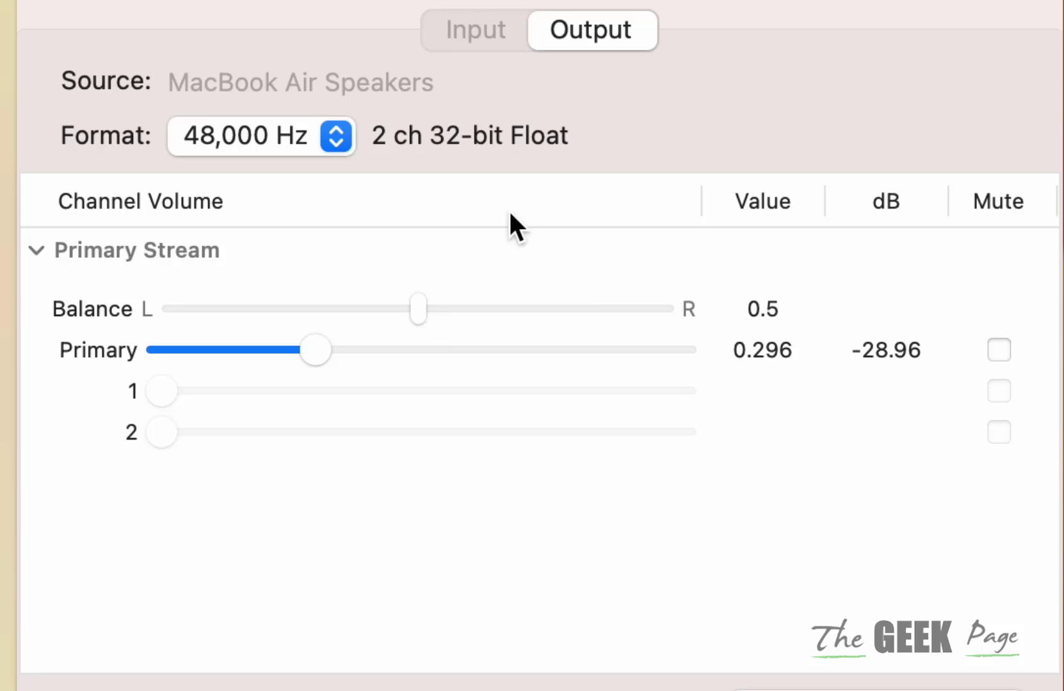